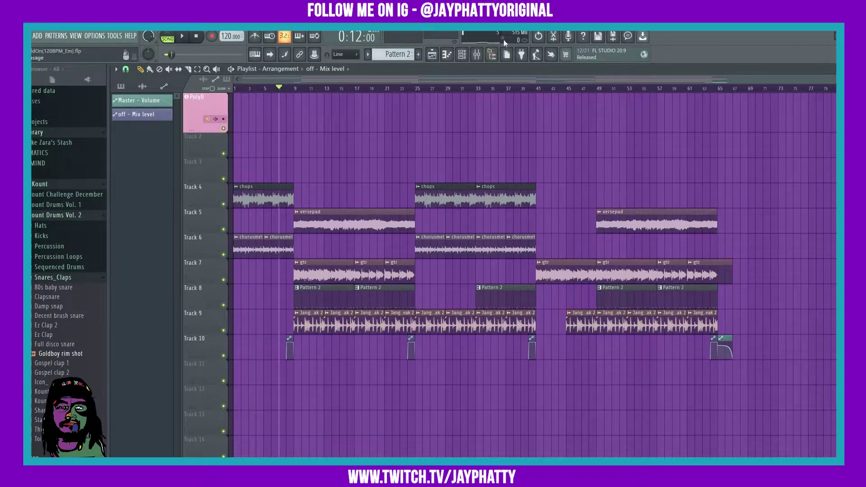
# - Load the Vinyl Off time preset into the master's Gross Beat and close it
pyautogui.click(478, 55)
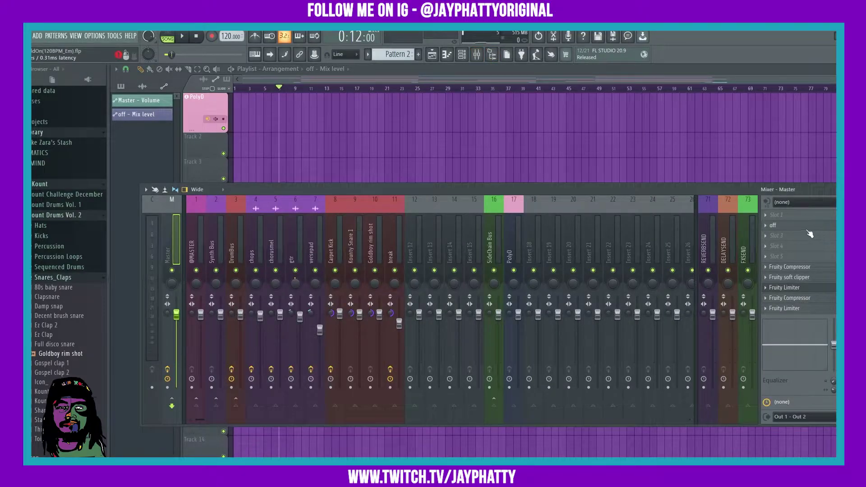
pyautogui.click(812, 235)
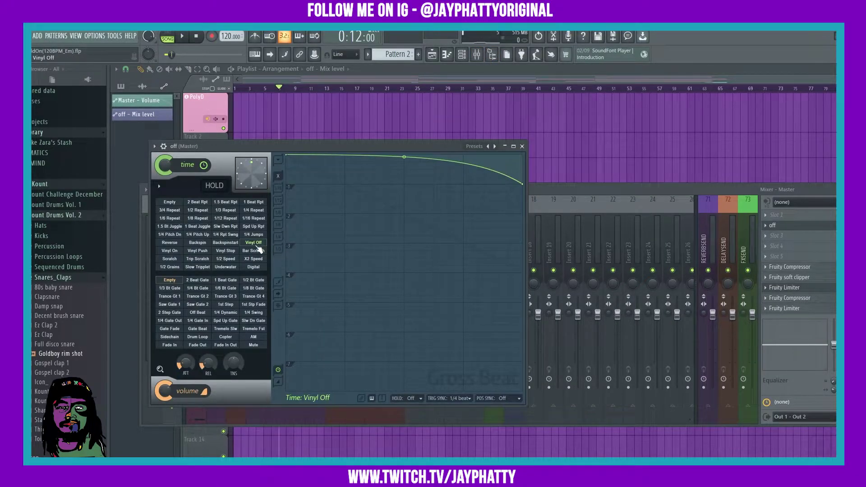
pyautogui.click(495, 147)
pyautogui.click(494, 147)
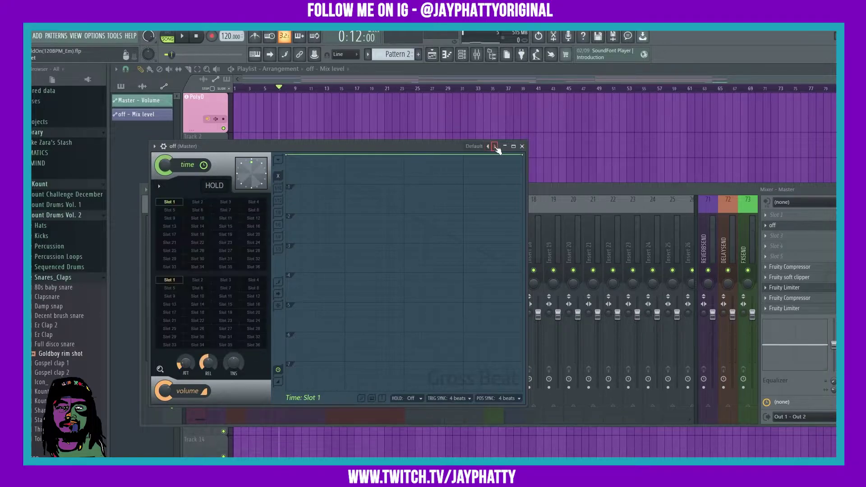
pyautogui.click(489, 146)
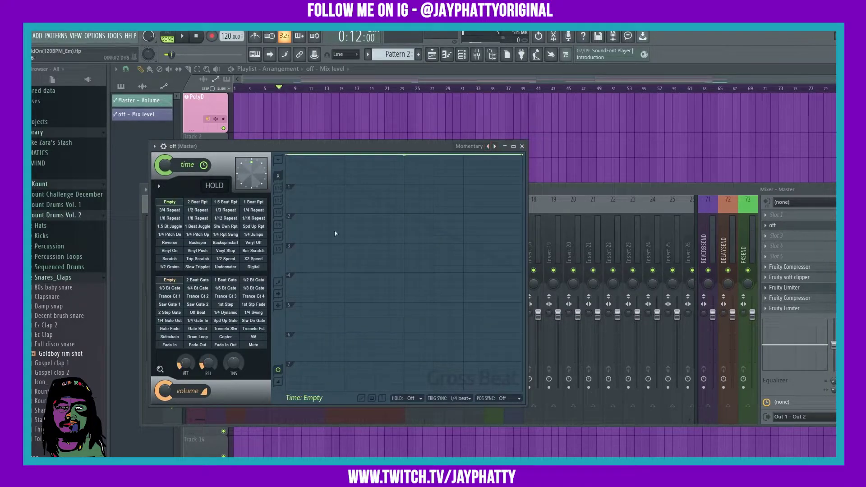
pyautogui.click(254, 242)
pyautogui.click(644, 133)
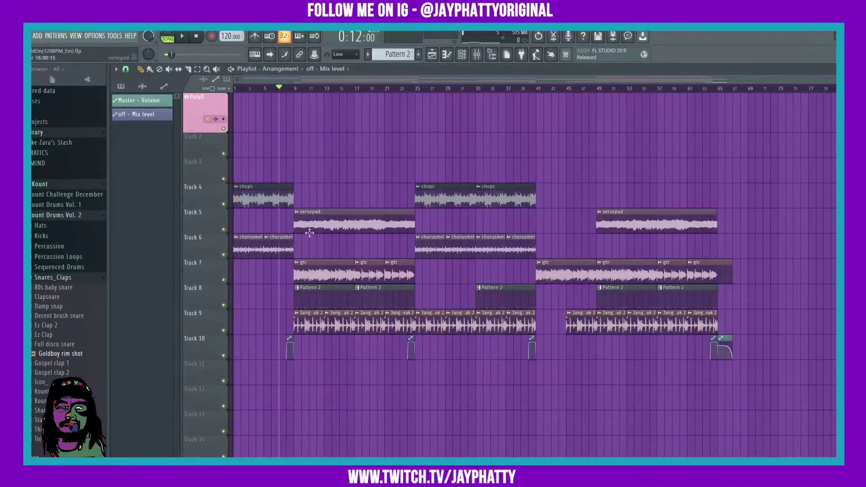
pyautogui.press('space')
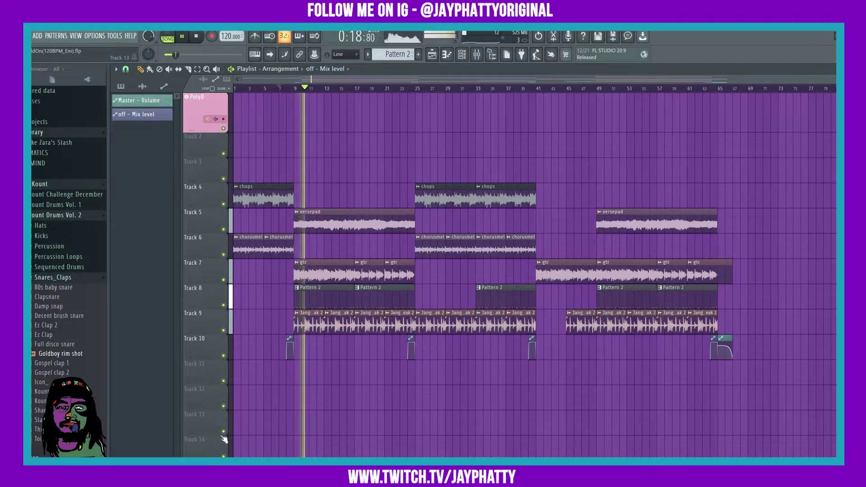
pyautogui.press('space')
pyautogui.press('Home')
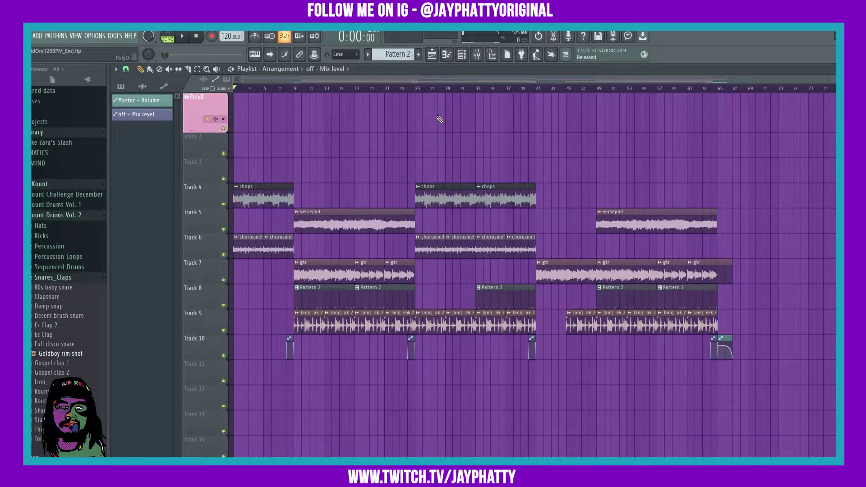
pyautogui.scroll(3, 271, 92)
# - Select the time range from bar 8 to bar 9 on the ruler
pyautogui.click(279, 90)
pyautogui.click(311, 90)
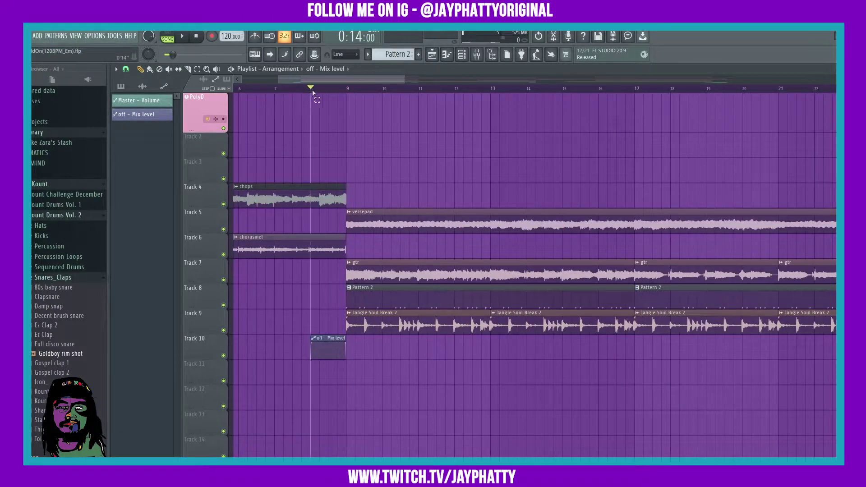
pyautogui.moveTo(311, 88); pyautogui.dragTo(347, 89)
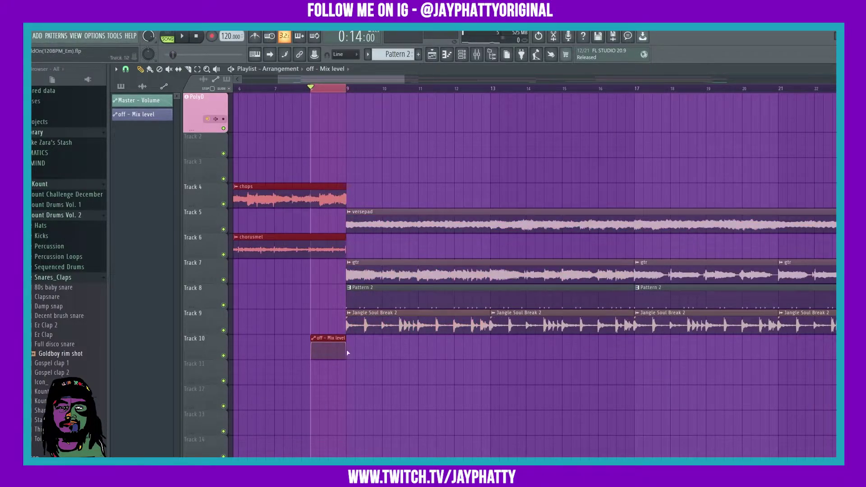
# - Check the master's Gross Beat in the Mixer and bring up its mix-level knob options
pyautogui.click(478, 54)
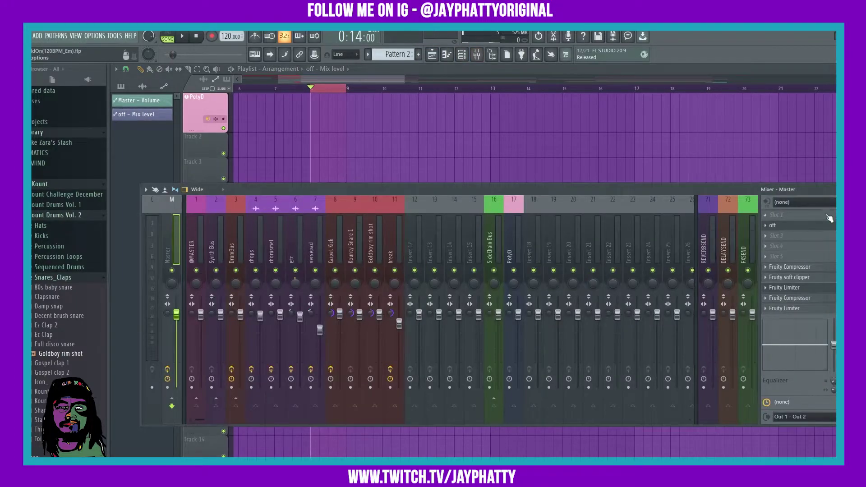
pyautogui.click(796, 226)
pyautogui.click(522, 147)
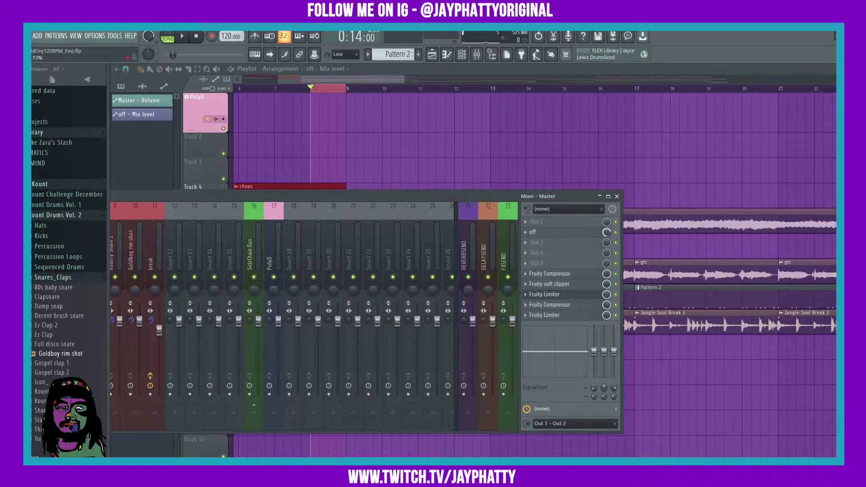
pyautogui.rightClick(605, 235)
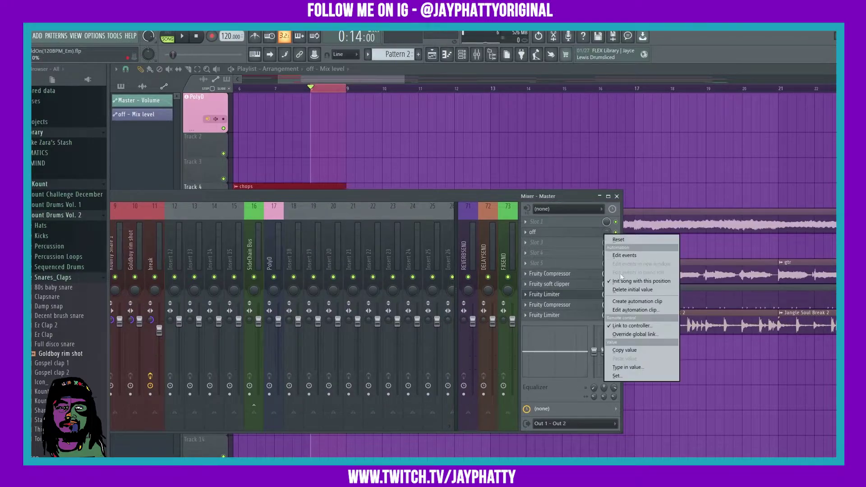
# - Create the mix-level automation clip and drop its start and end points to the bottom
pyautogui.click(636, 302)
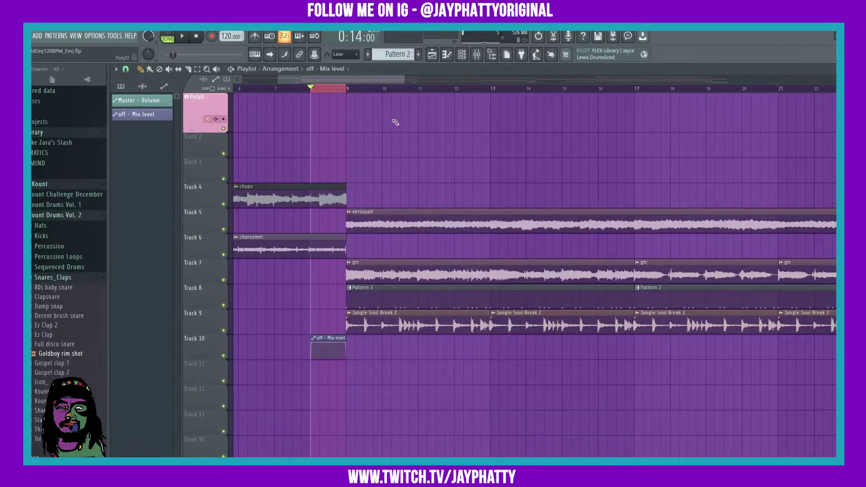
pyautogui.scroll(3, 328, 94)
pyautogui.moveTo(291, 341); pyautogui.dragTo(291, 357)
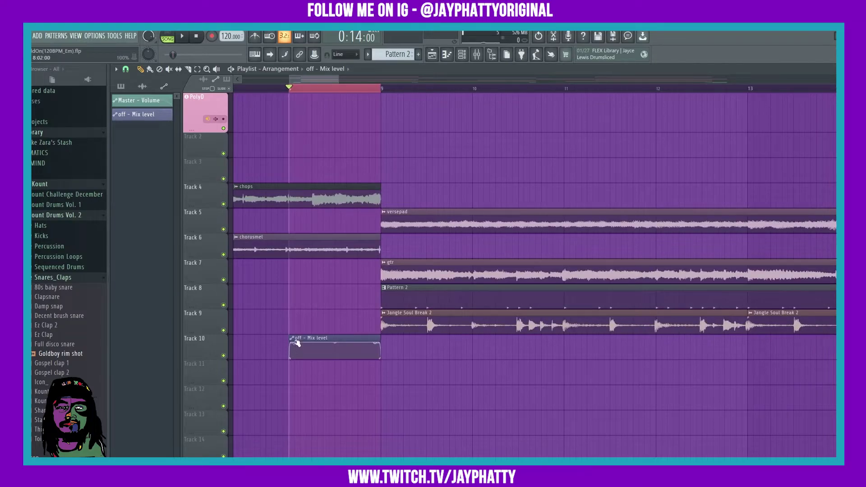
pyautogui.moveTo(379, 344); pyautogui.dragTo(378, 358)
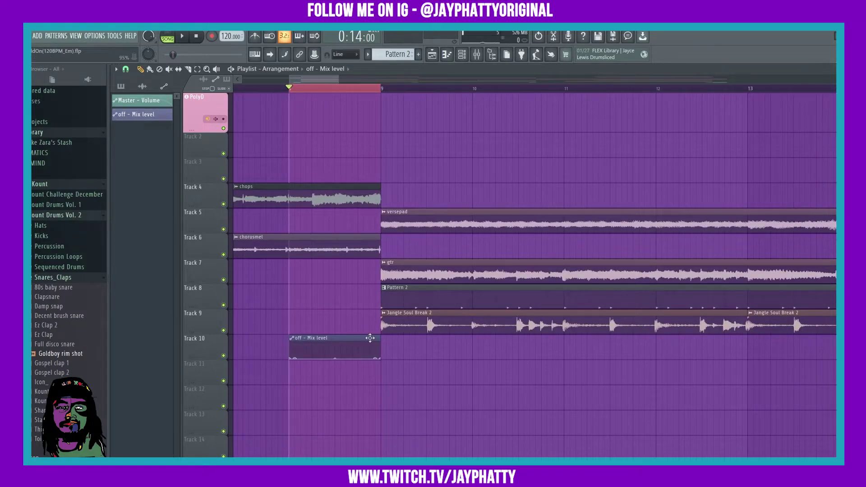
# - Raise both points to full level and curve the final drop smoothly downward
pyautogui.rightClick(296, 356)
pyautogui.press('Escape')
pyautogui.moveTo(295, 357); pyautogui.dragTo(293, 343)
pyautogui.moveTo(378, 356); pyautogui.dragTo(378, 344)
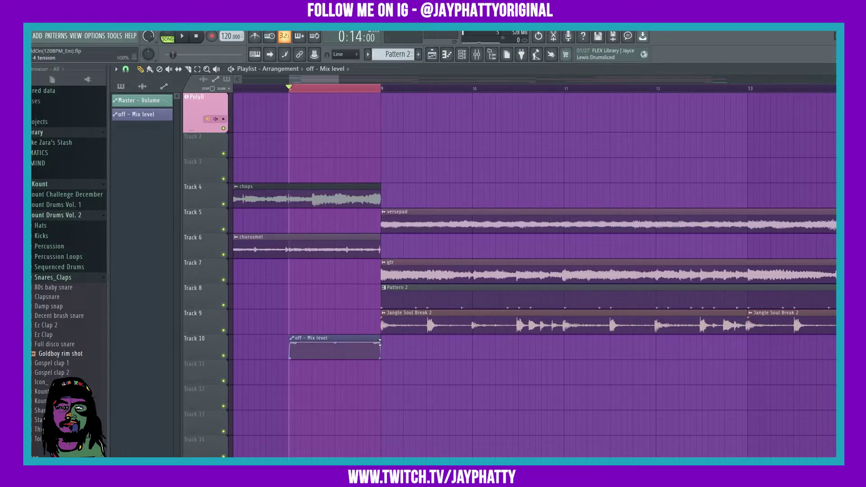
pyautogui.scroll(3, 373, 80)
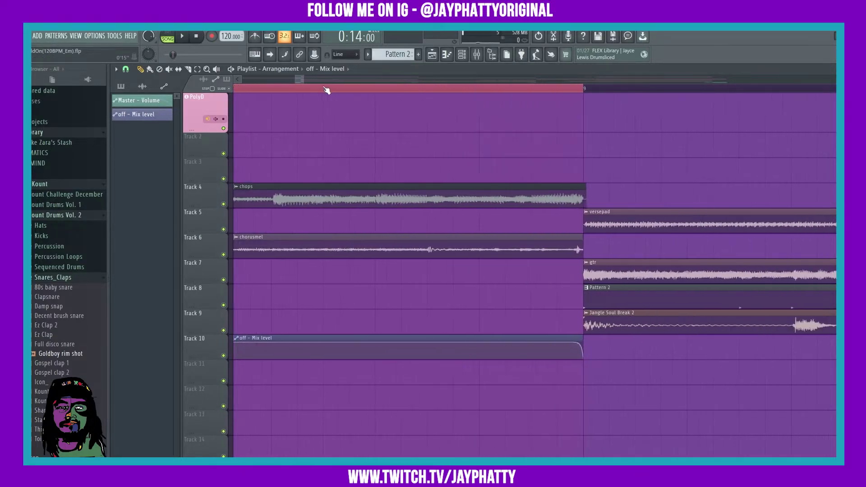
pyautogui.scroll(-2, 301, 81)
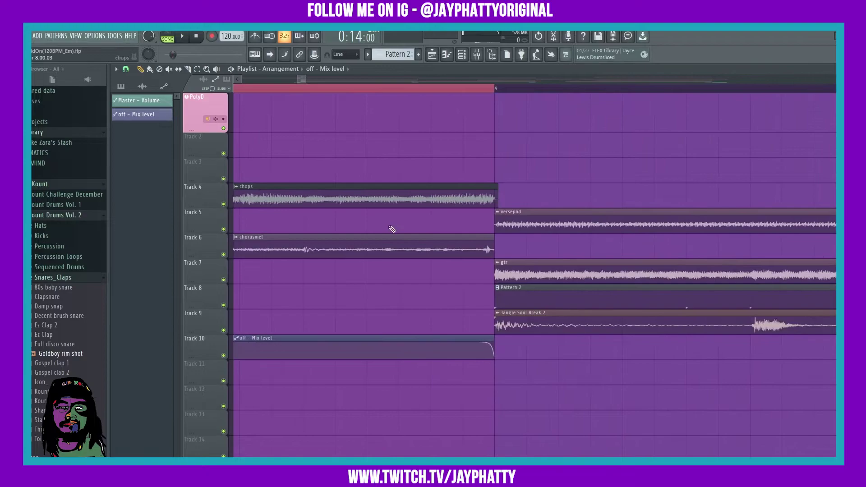
pyautogui.moveTo(478, 341)
pyautogui.mouseDown()
pyautogui.moveTo(478, 354)
pyautogui.moveTo(477, 341)
pyautogui.mouseUp()
pyautogui.scroll(-4, 360, 83)
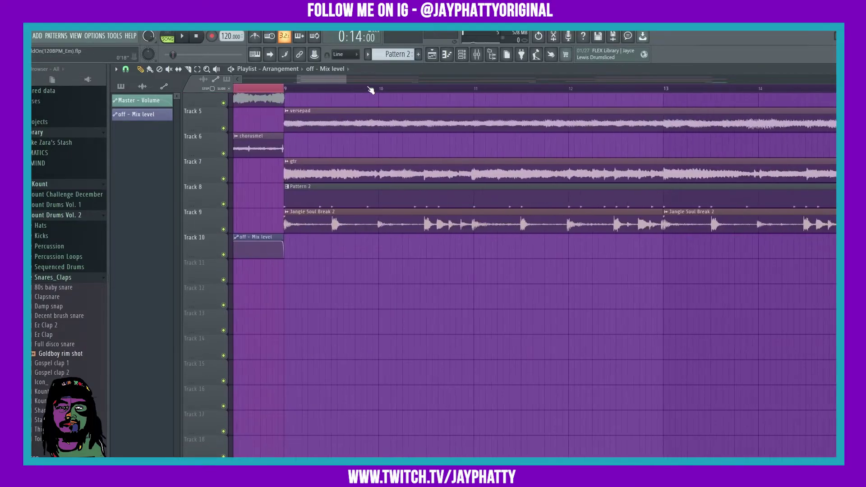
pyautogui.scroll(4, 371, 90)
pyautogui.scroll(3, 339, 89)
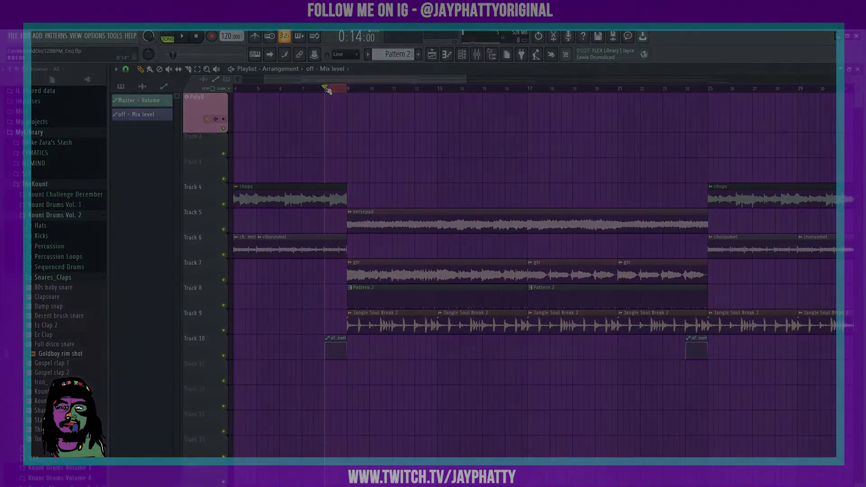